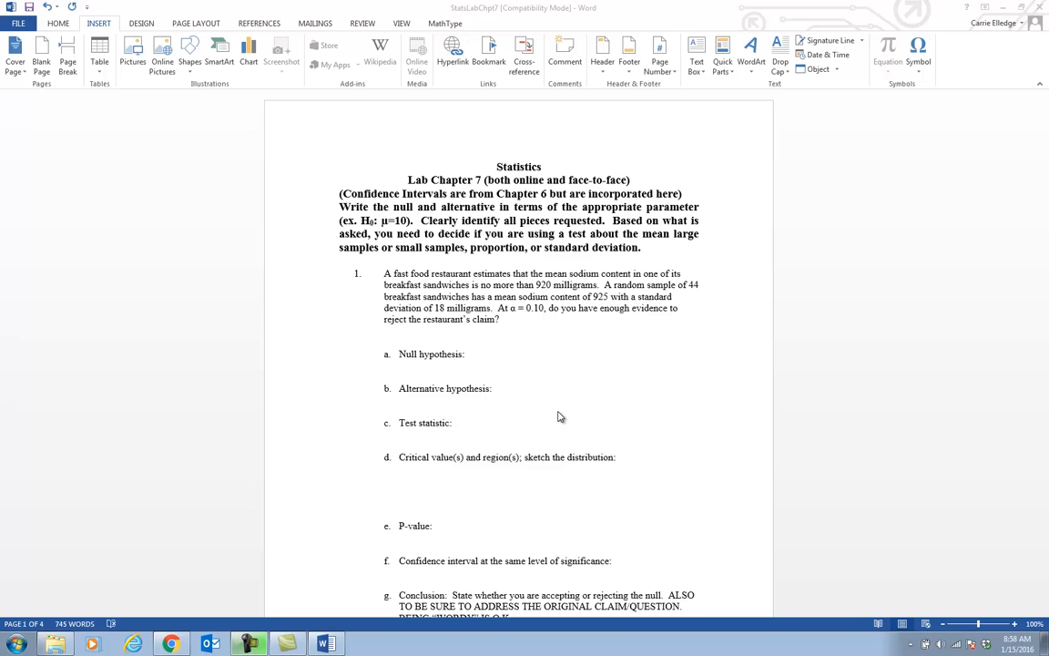
left_click(499, 357)
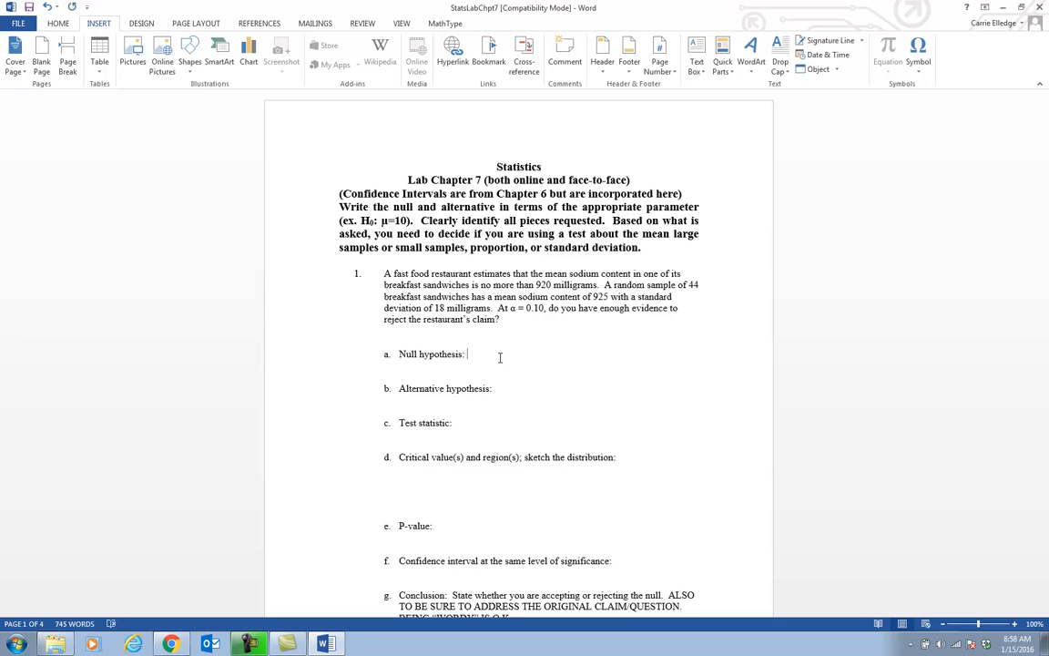
type("mu = 920")
key("BackSpace")
key("BackSpace")
key("BackSpace")
key("BackSpace")
key("BackSpace")
key("BackSpace")
key("BackSpace")
key("BackSpace")
type("H")
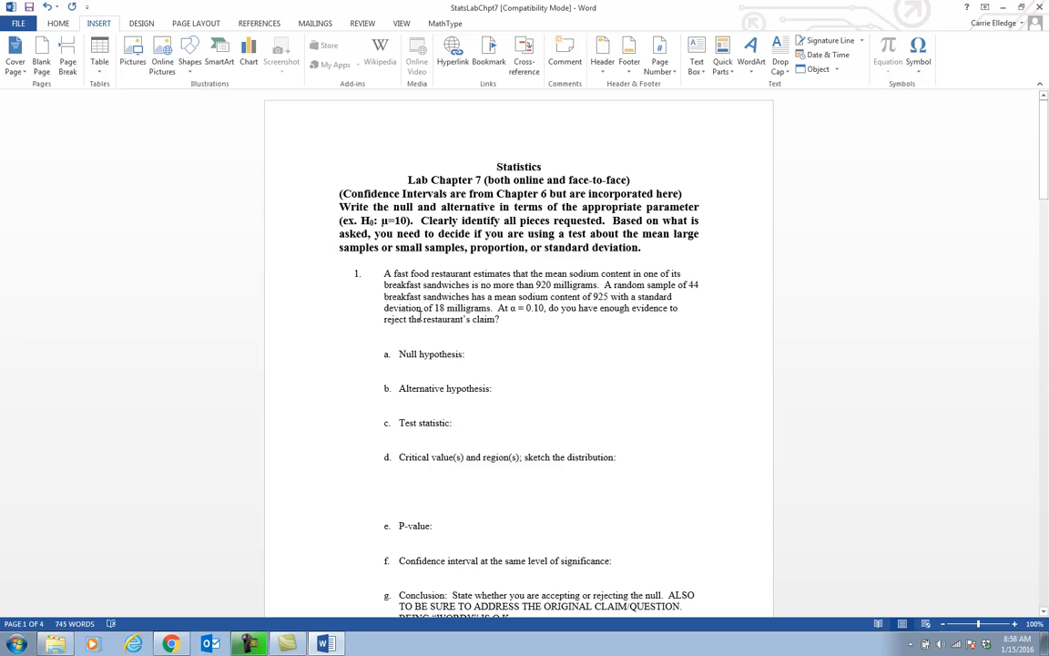
Write an italic H with subscript 0 and a colon after "Null hypothesis:" in question 1a
left_click(58, 24)
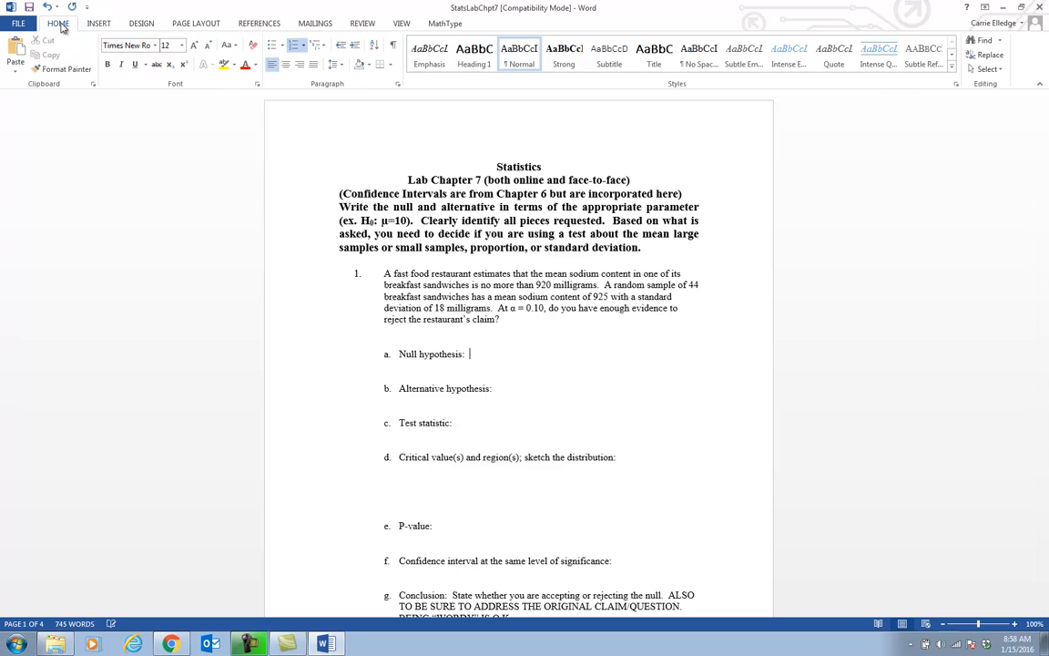
left_click(123, 71)
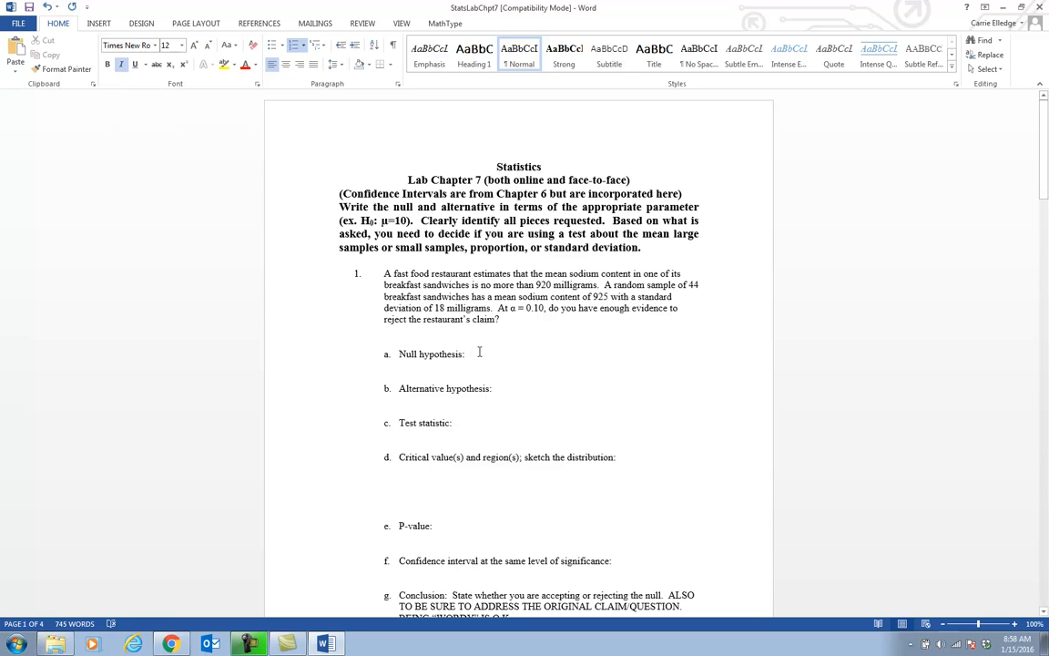
type("H")
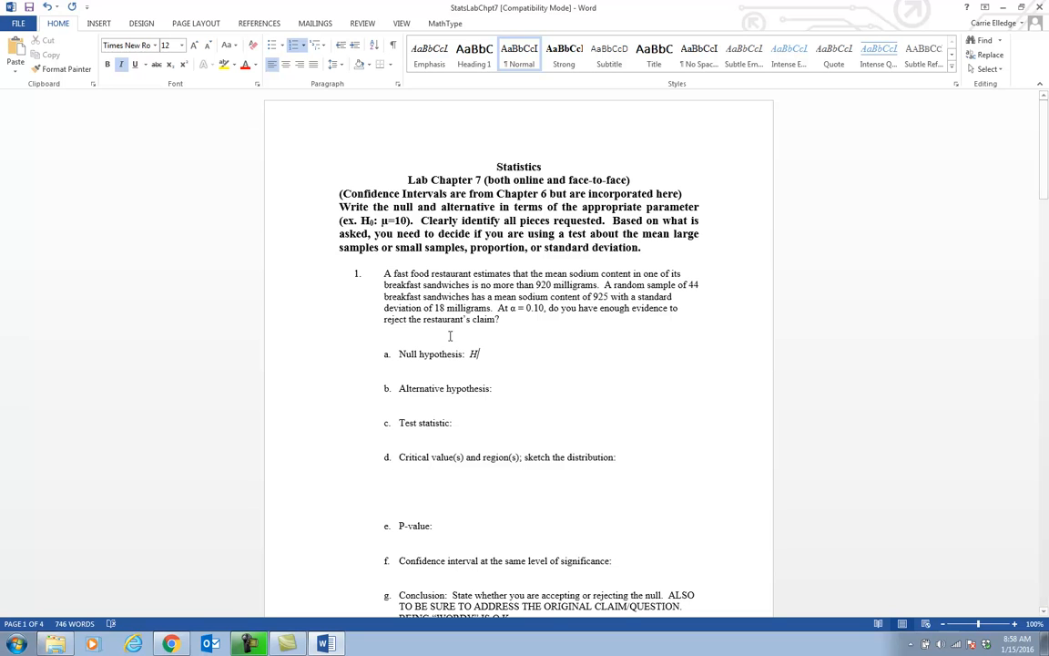
left_click(169, 69)
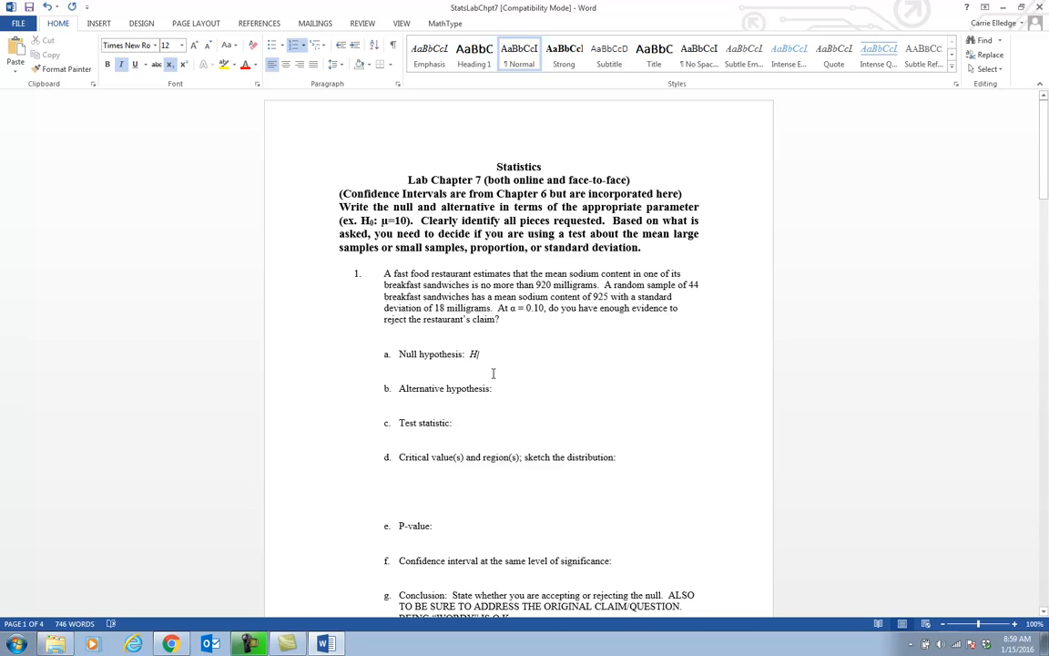
type("0")
left_click(170, 71)
Insert the Greek small letter mu from the Greek and Coptic subset after the H₀ colon, followed by "= 920"
left_click(94, 25)
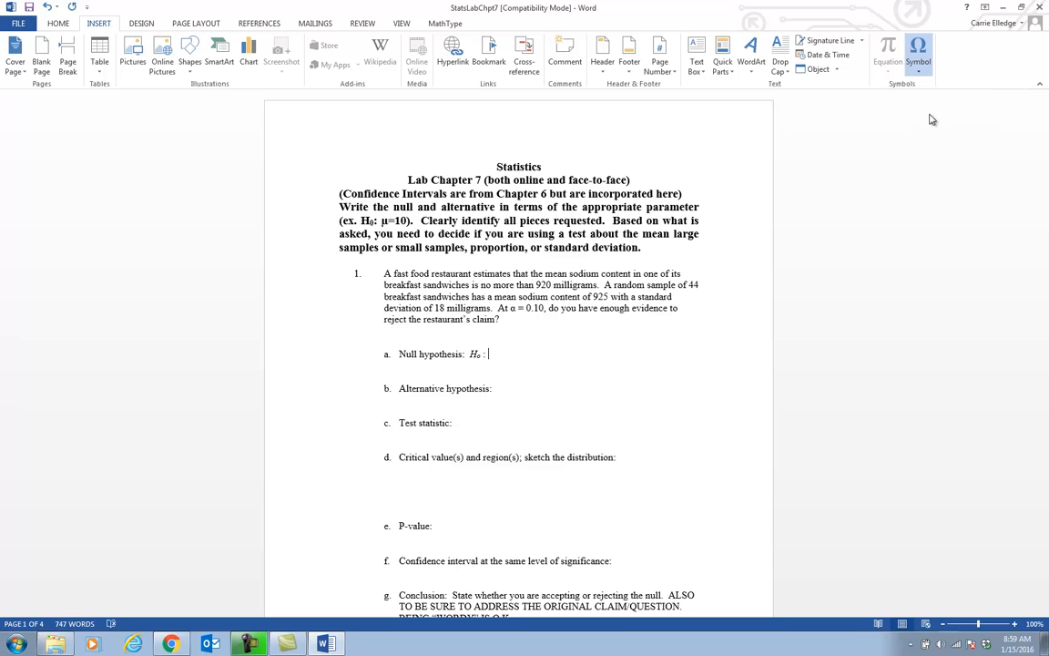
left_click(945, 167)
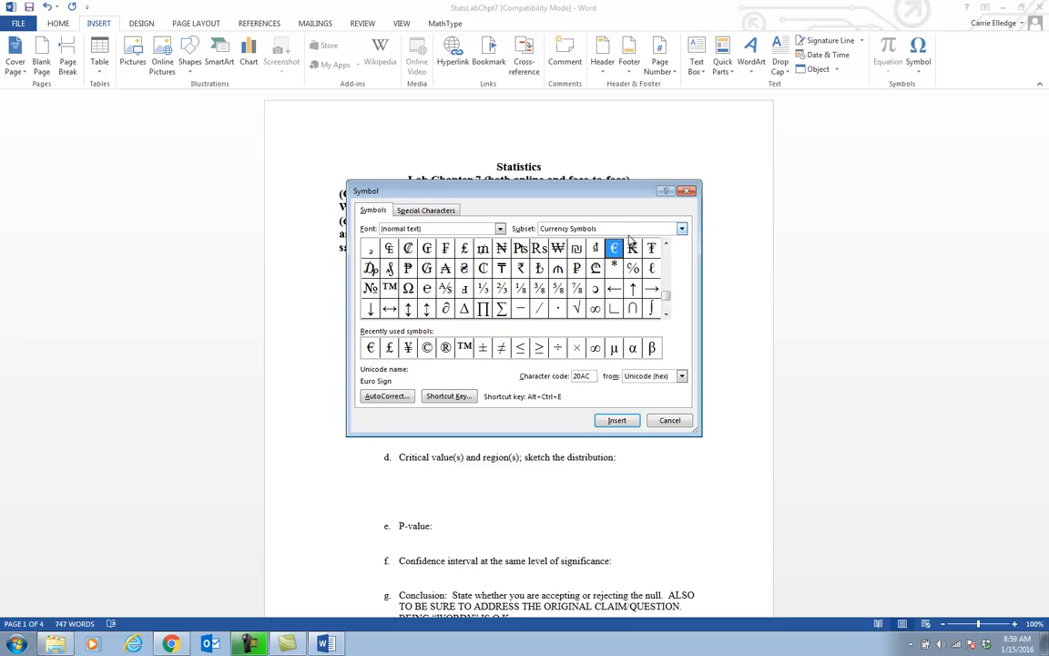
scroll(666, 247, "up", 10)
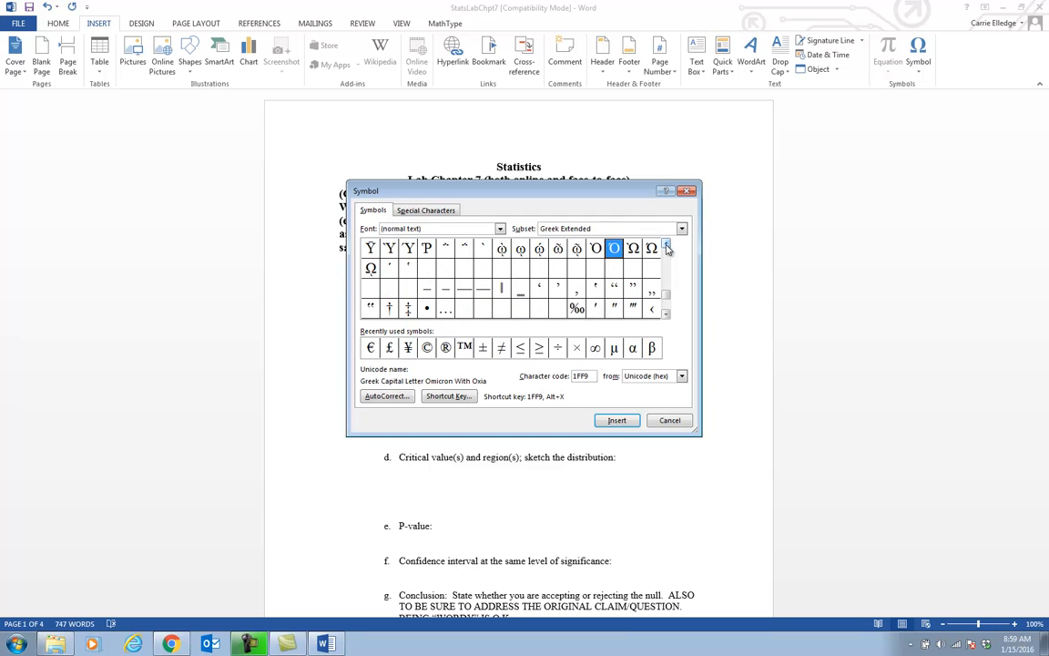
scroll(666, 246, "up", 6)
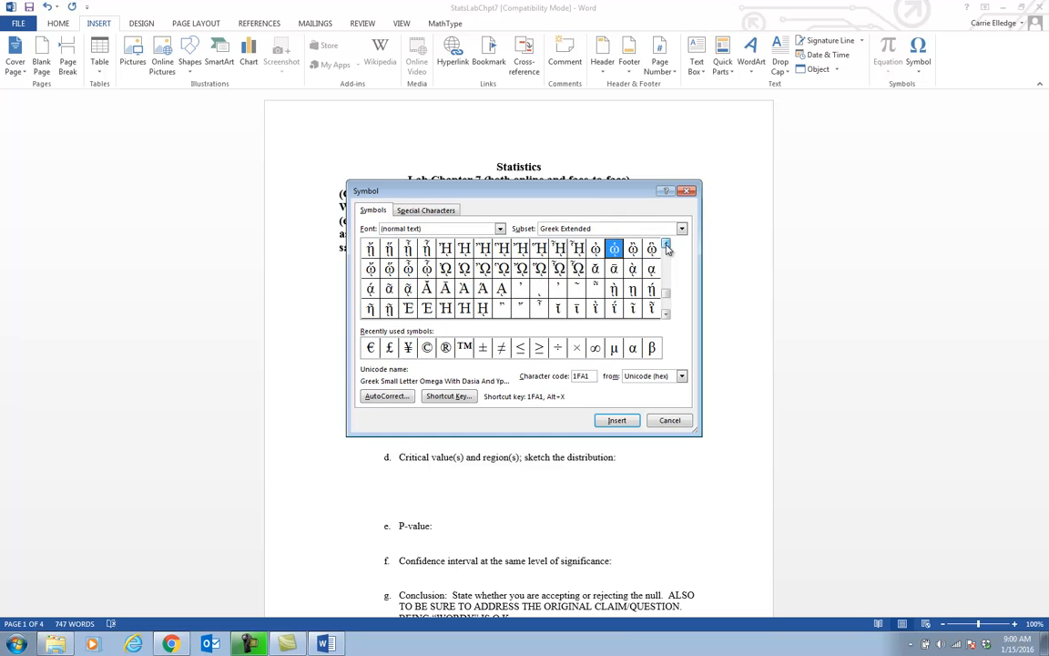
scroll(667, 246, "up", 10)
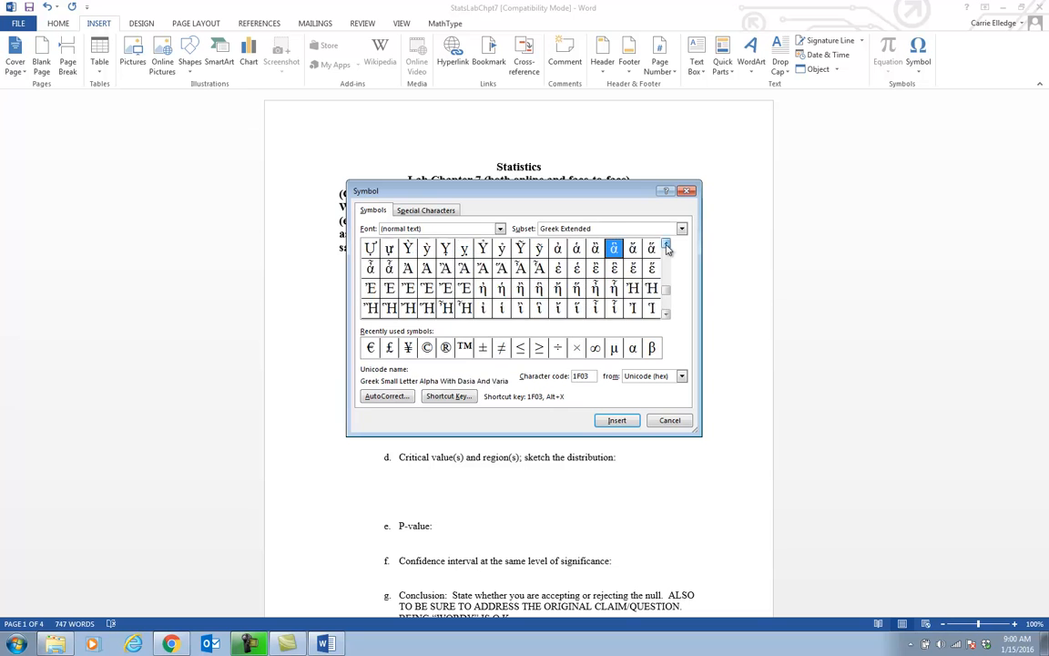
scroll(666, 246, "up", 1)
scroll(666, 247, "up", 5)
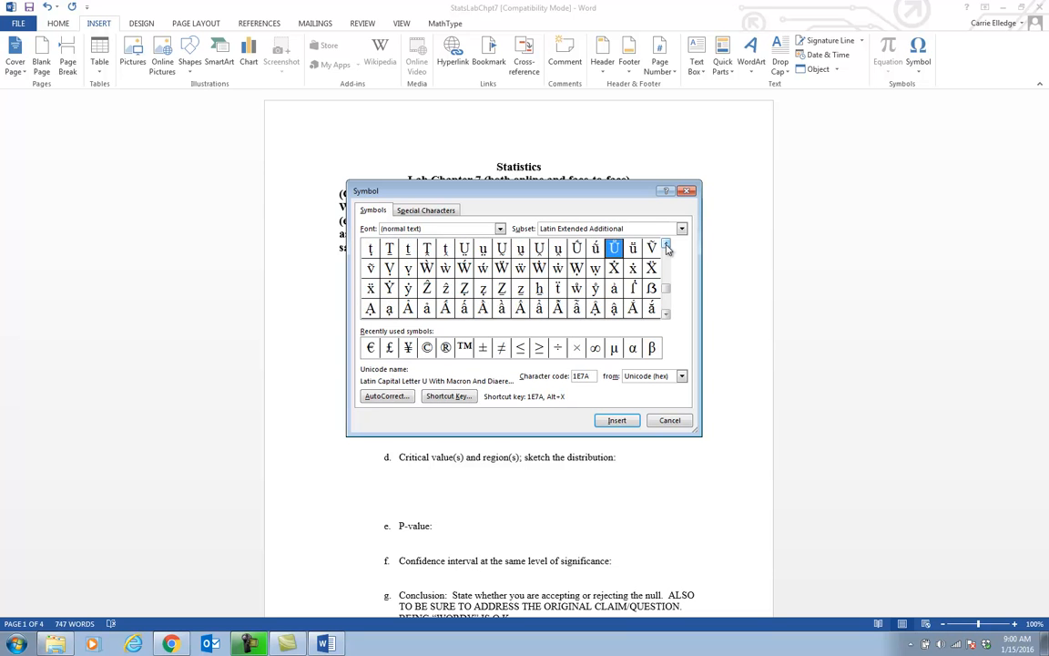
scroll(666, 246, "up", 11)
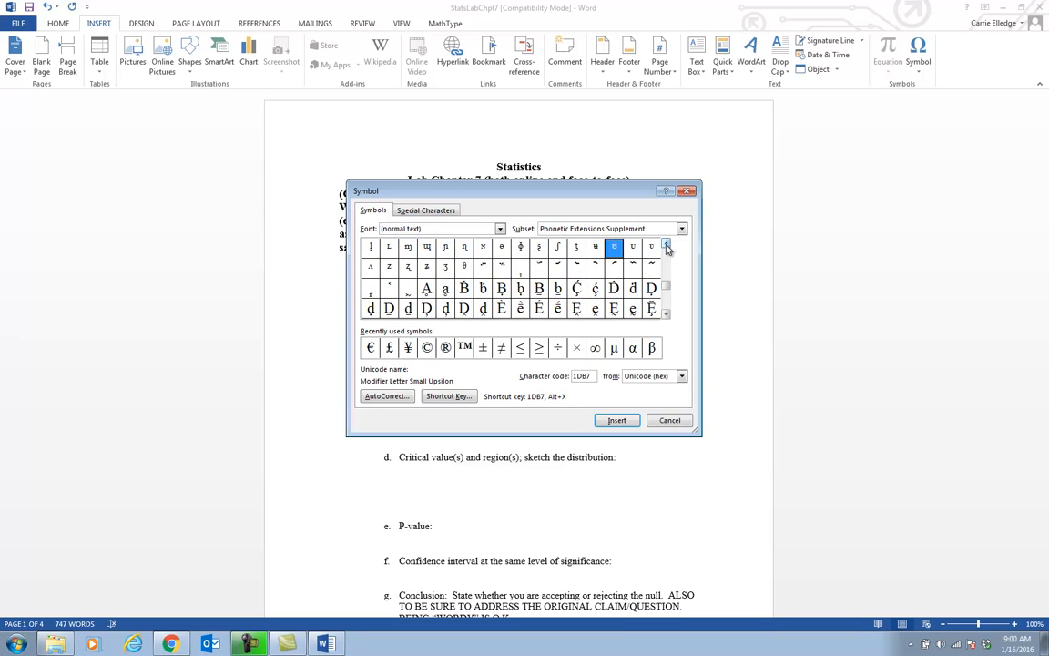
scroll(667, 247, "up", 12)
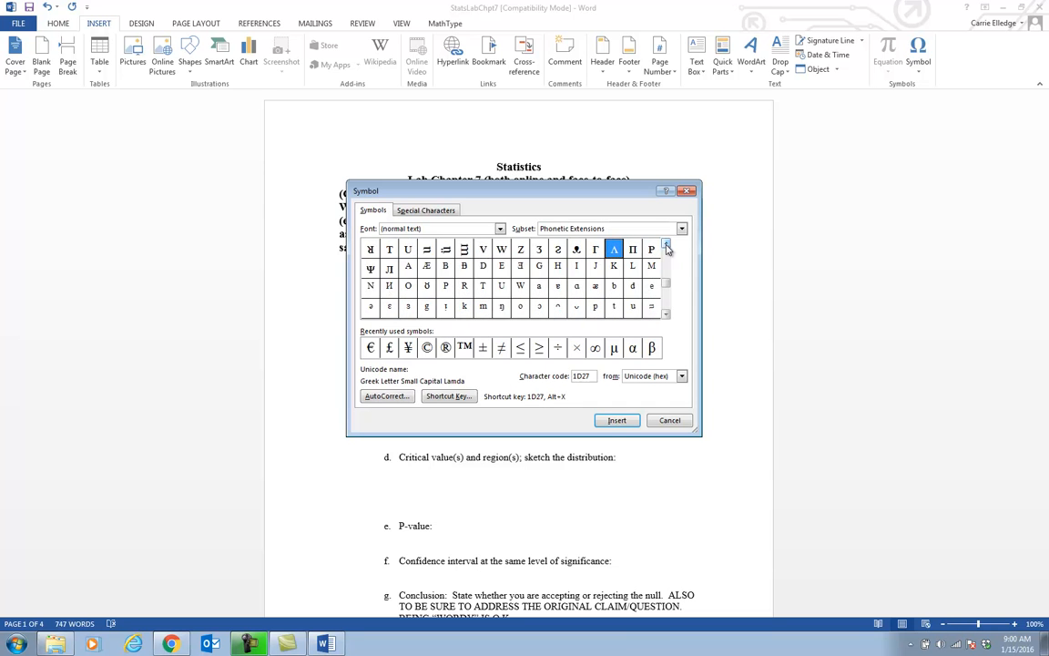
scroll(666, 247, "up", 12)
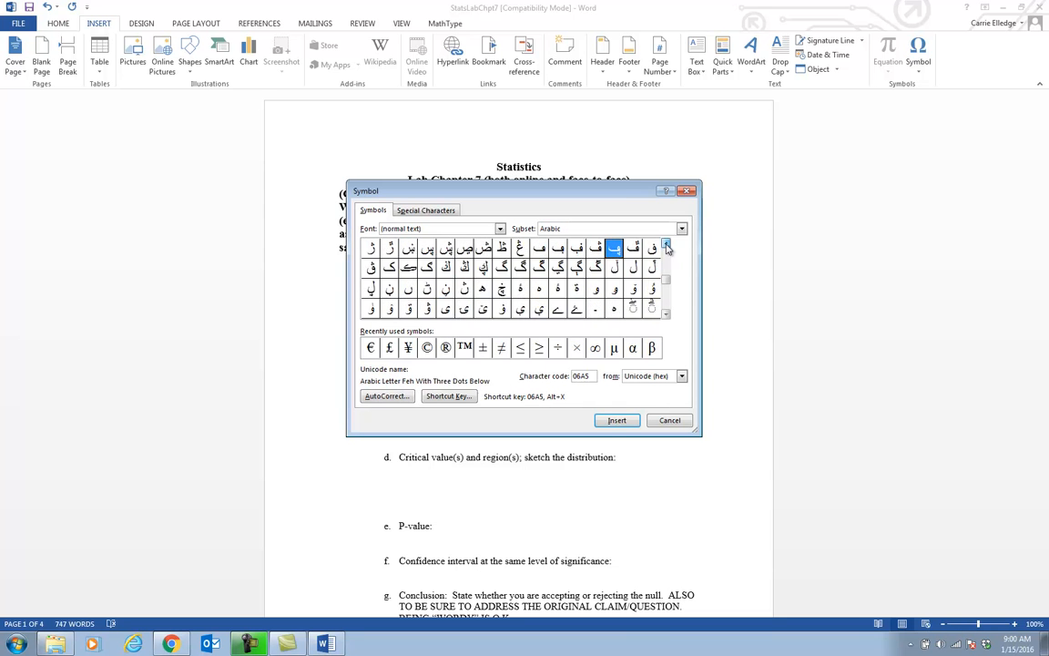
scroll(667, 247, "up", 12)
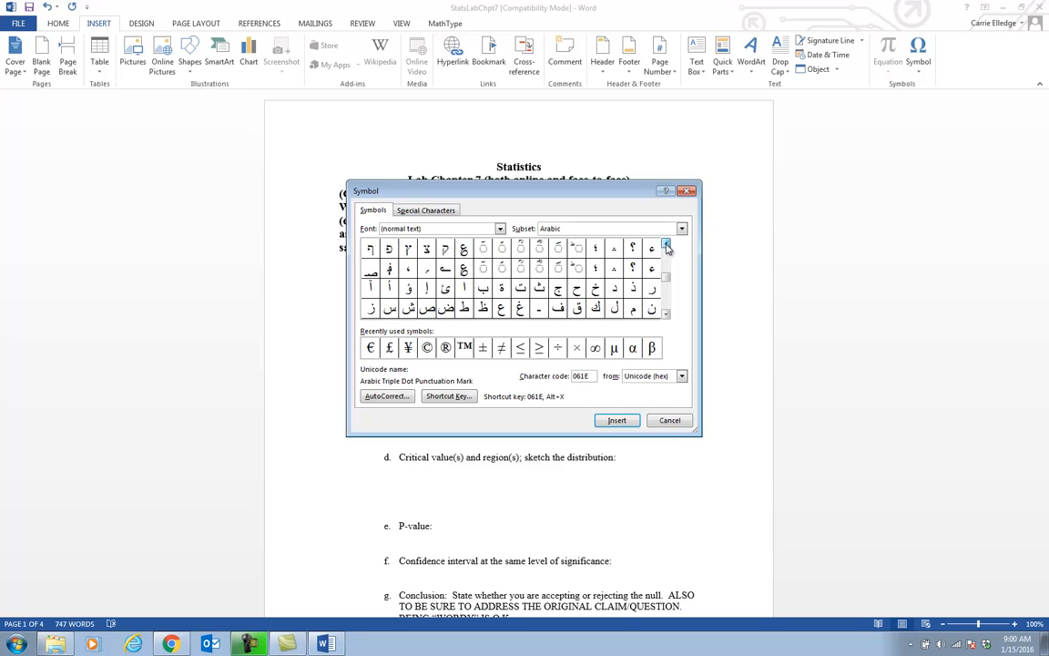
scroll(667, 246, "up", 12)
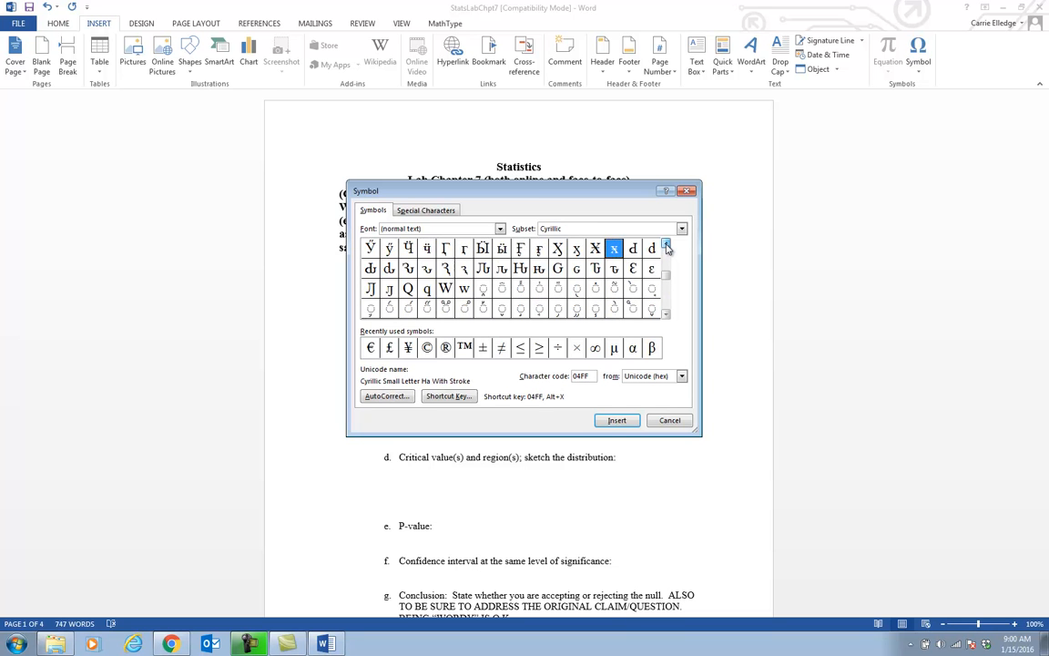
scroll(666, 247, "up", 3)
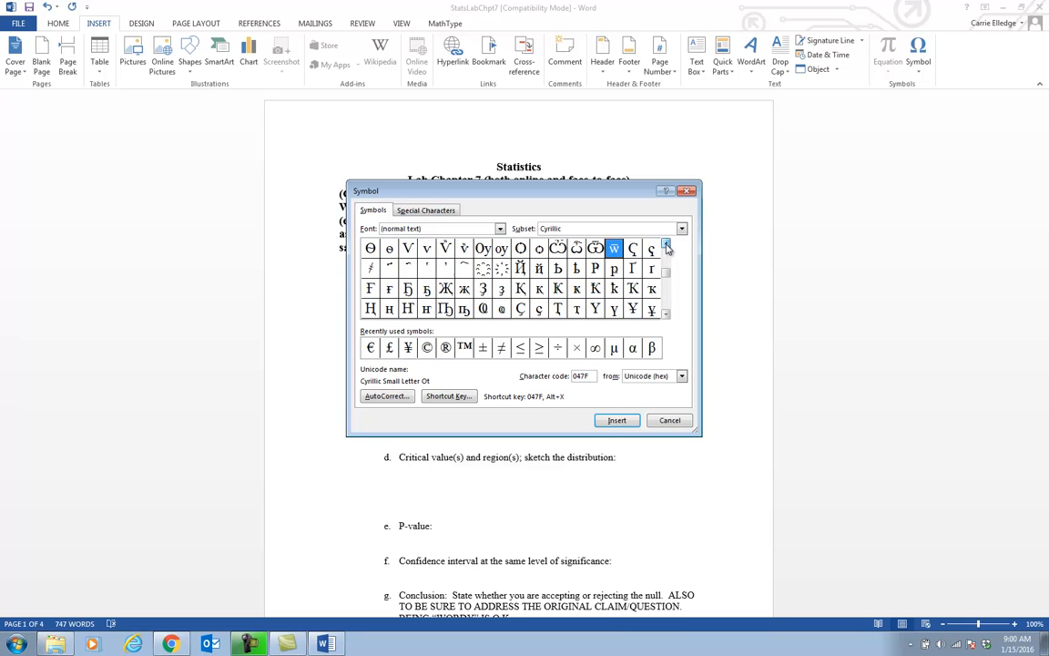
scroll(667, 247, "up", 2)
scroll(666, 247, "up", 2)
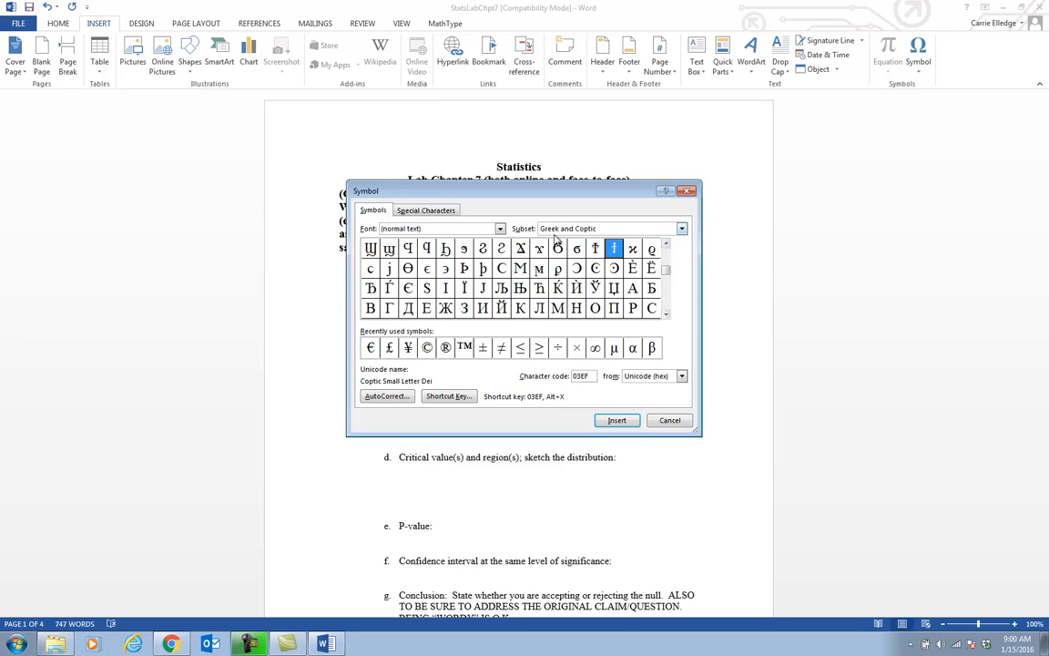
left_click(667, 314)
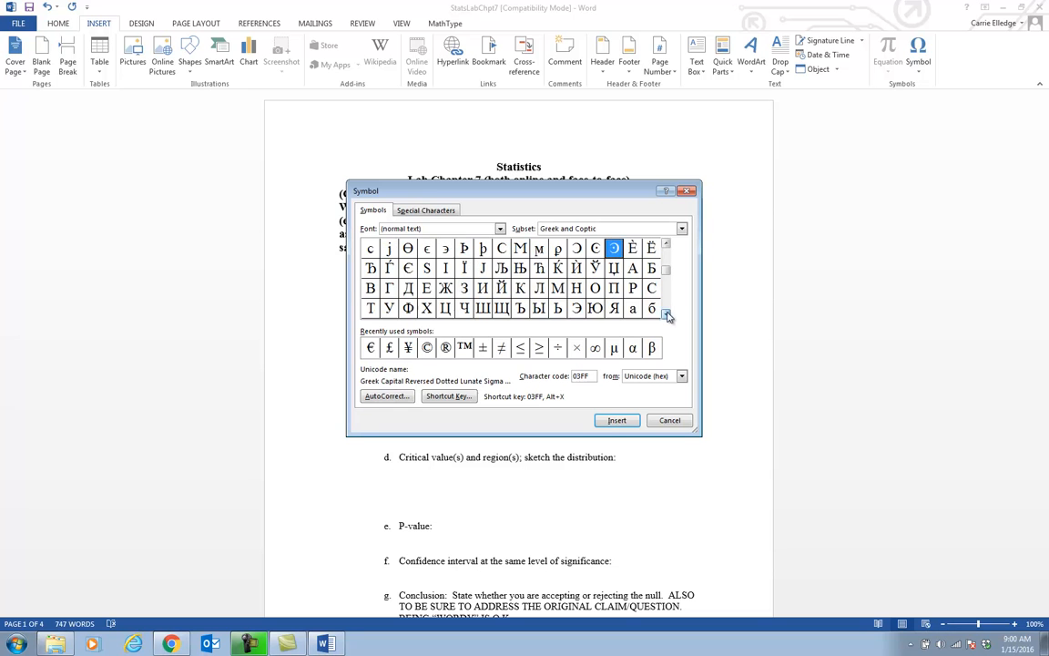
left_click(667, 313)
left_click(667, 313)
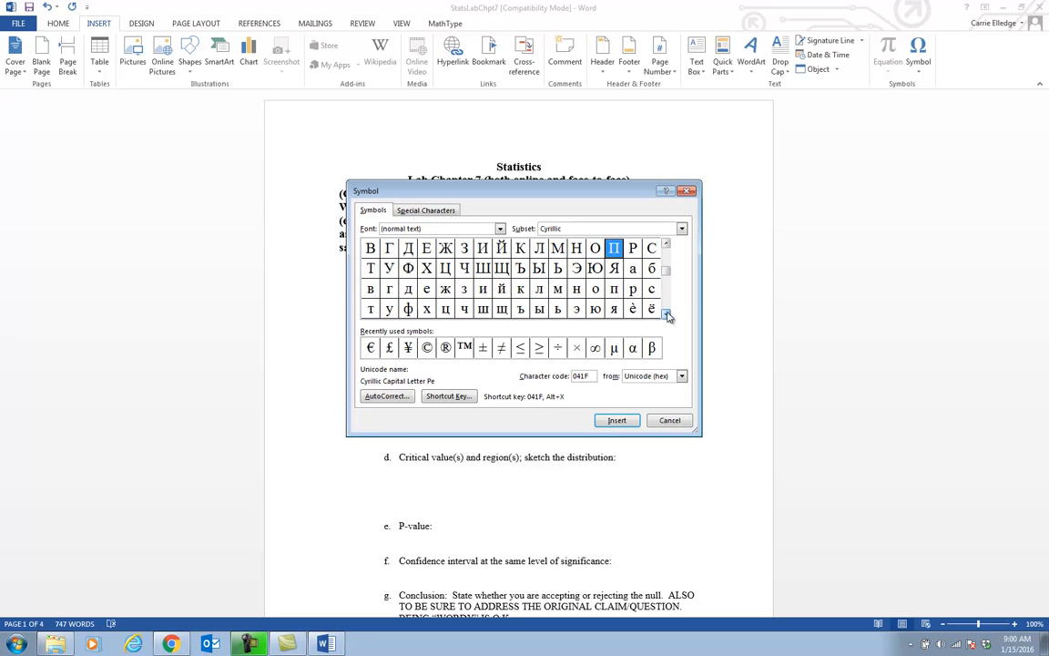
left_click(666, 247)
left_click(667, 247)
left_click(667, 246)
left_click(667, 246)
left_click(666, 247)
left_click(666, 247)
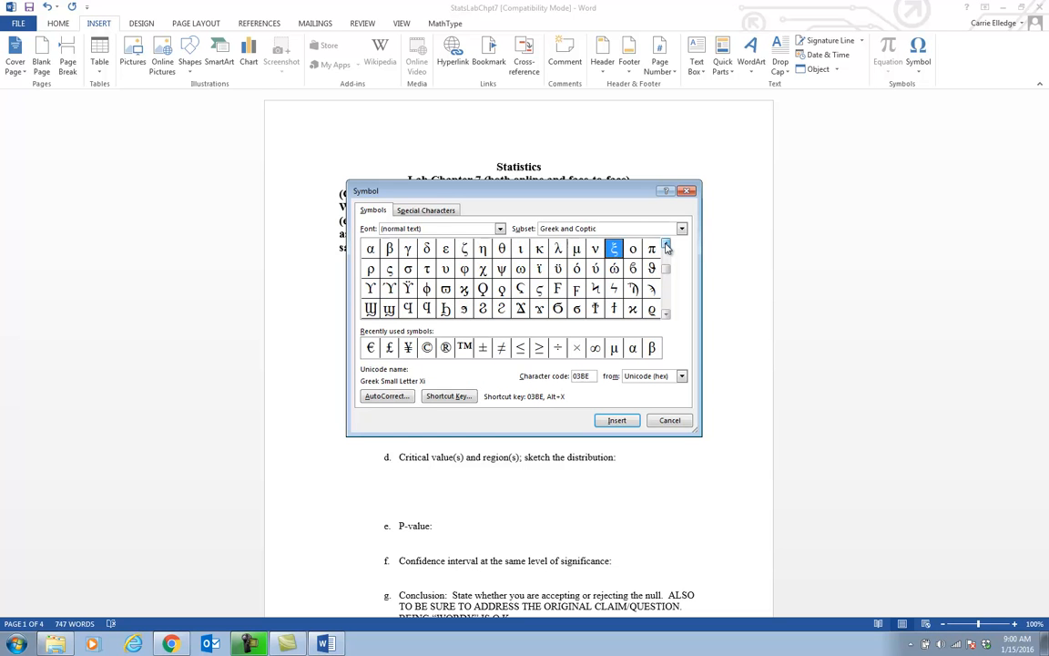
left_click(667, 247)
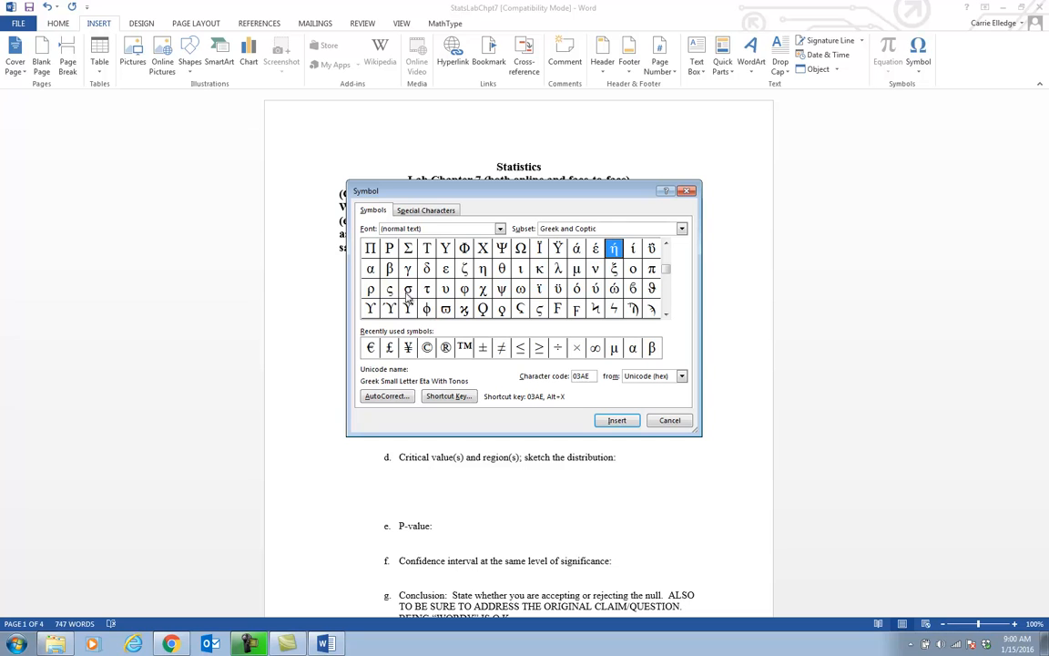
left_click(576, 272)
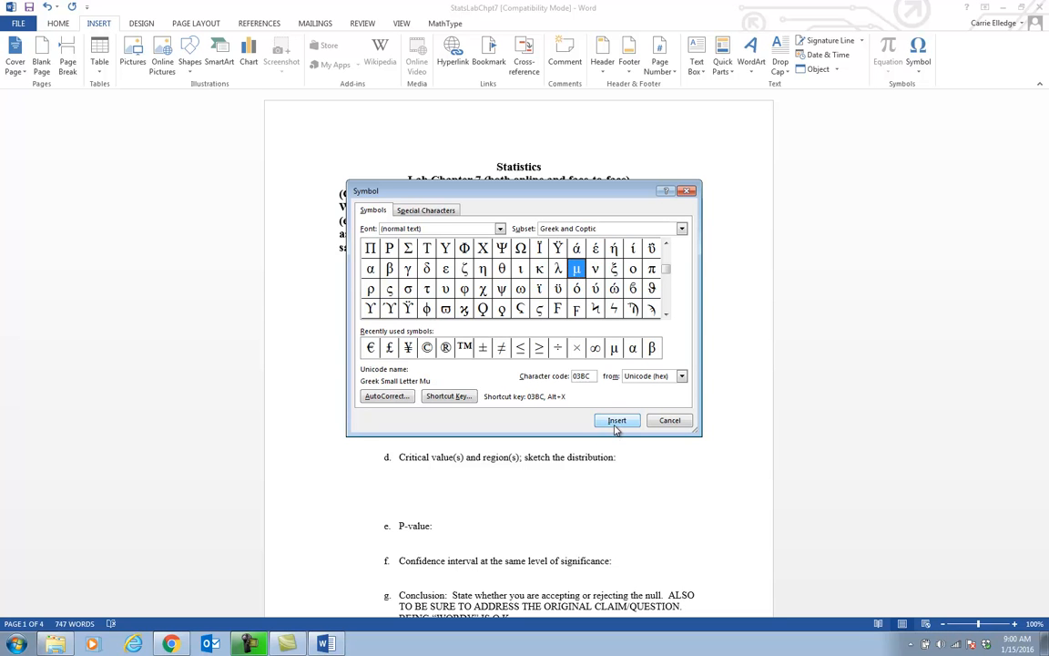
left_click(617, 424)
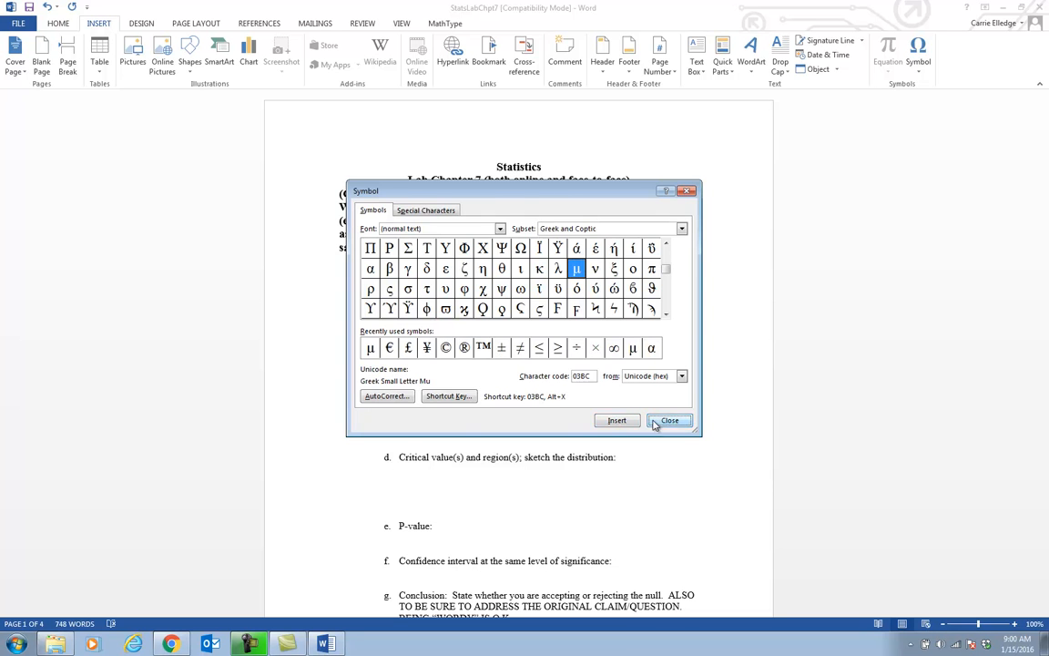
left_click(669, 420)
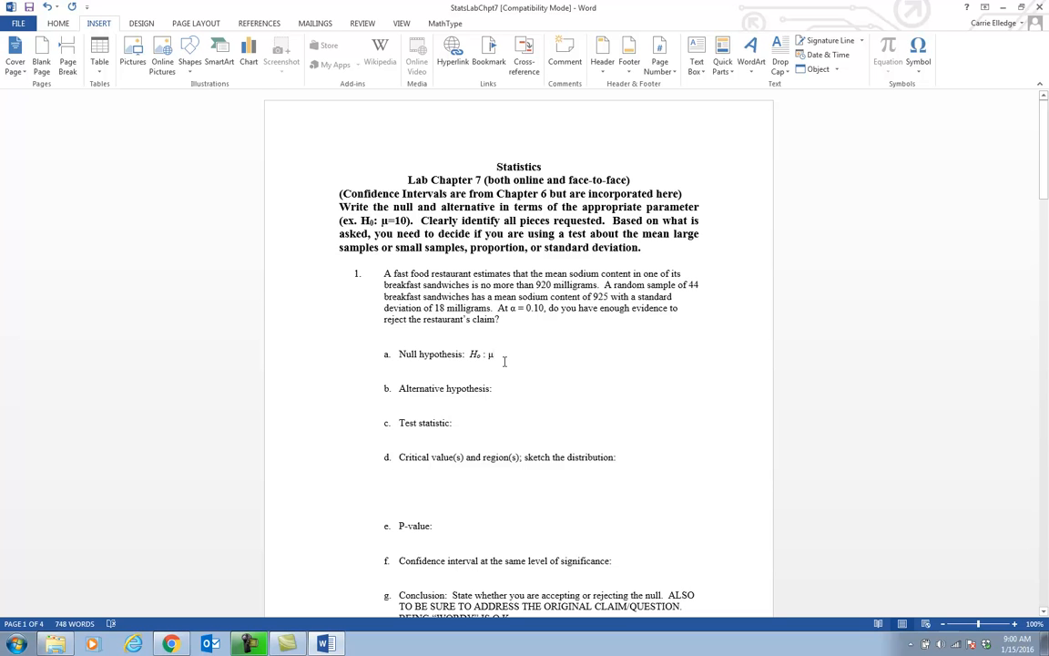
type("= 920")
Replace the μ in the null hypothesis with the symbol Greek Small Letter Sigma (σ)
double_click(492, 354)
key("Delete")
left_click(921, 72)
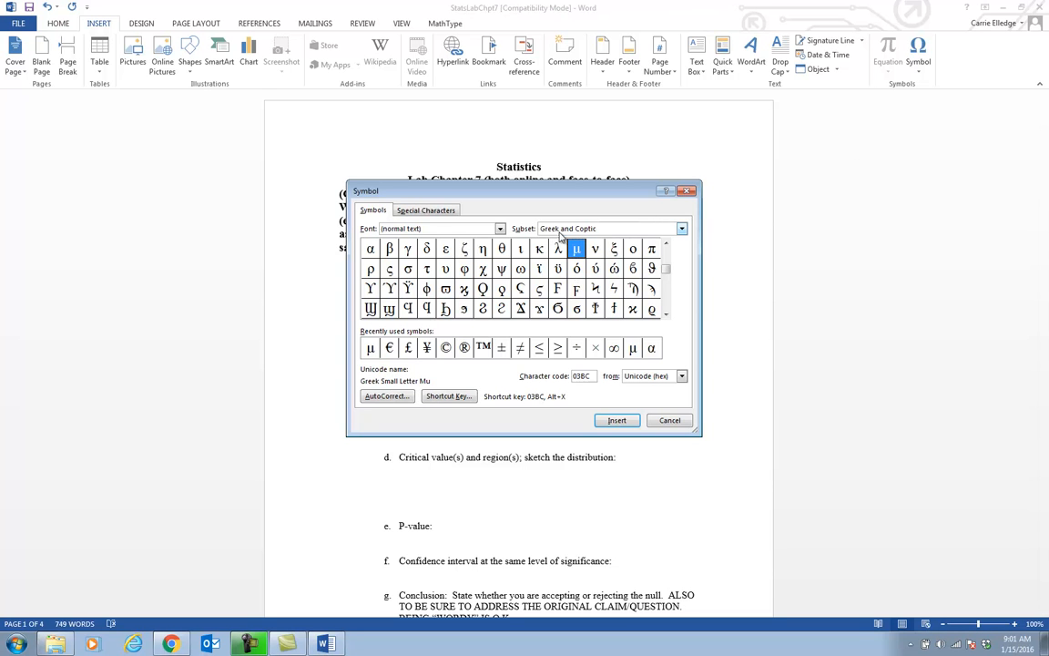
left_click(408, 268)
left_click(617, 420)
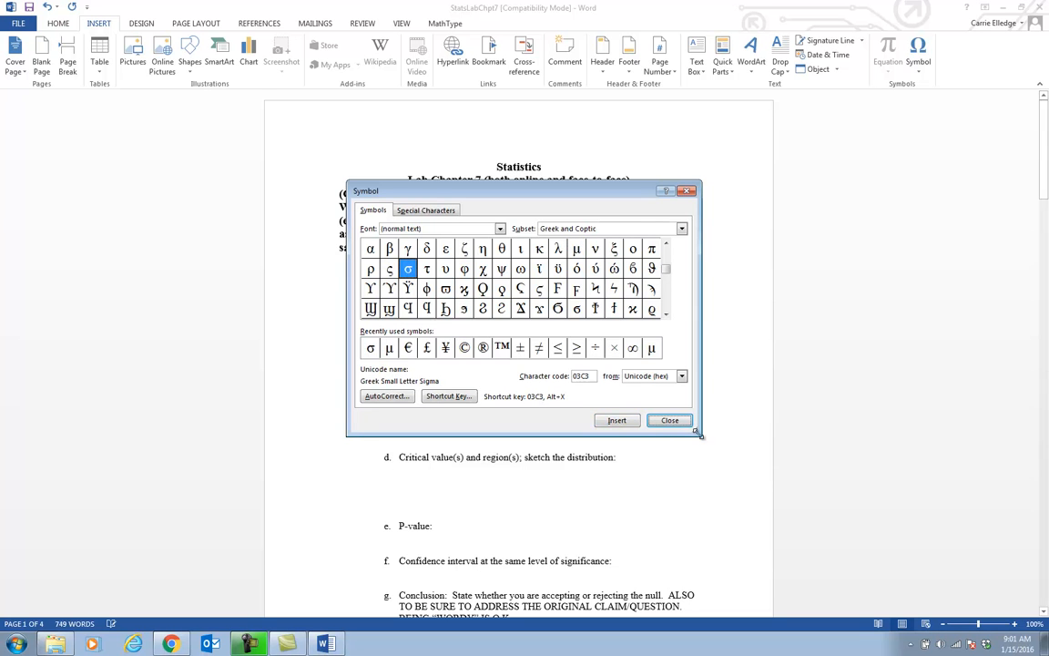
left_click(669, 420)
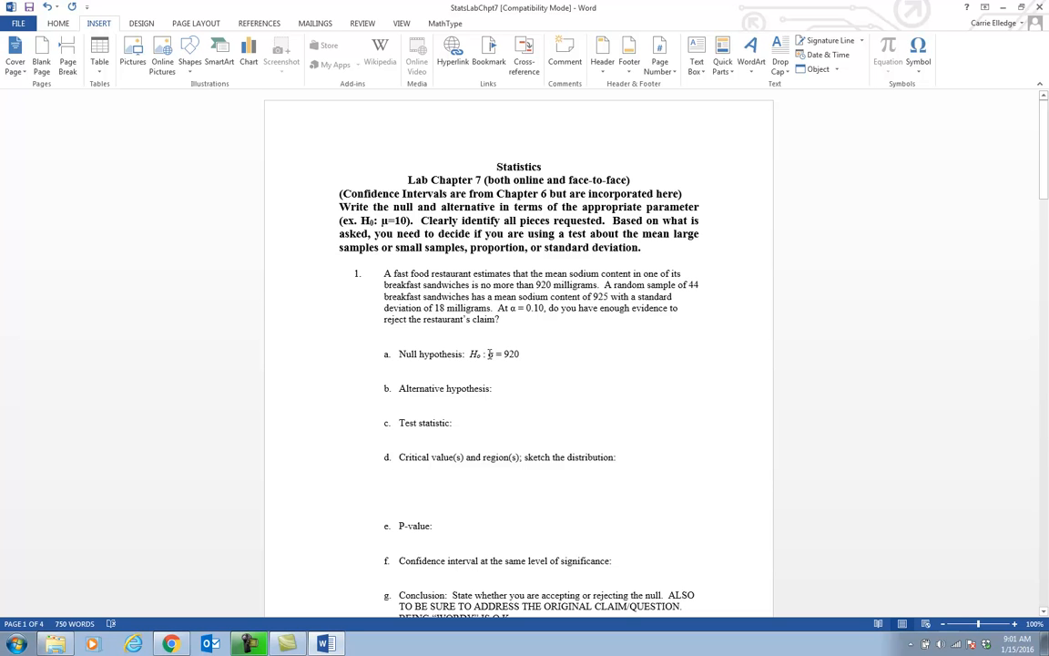
Replace the σ in the null hypothesis with the word "sigma" and add a superscript 2
double_click(493, 355)
type("sigma")
left_click(58, 23)
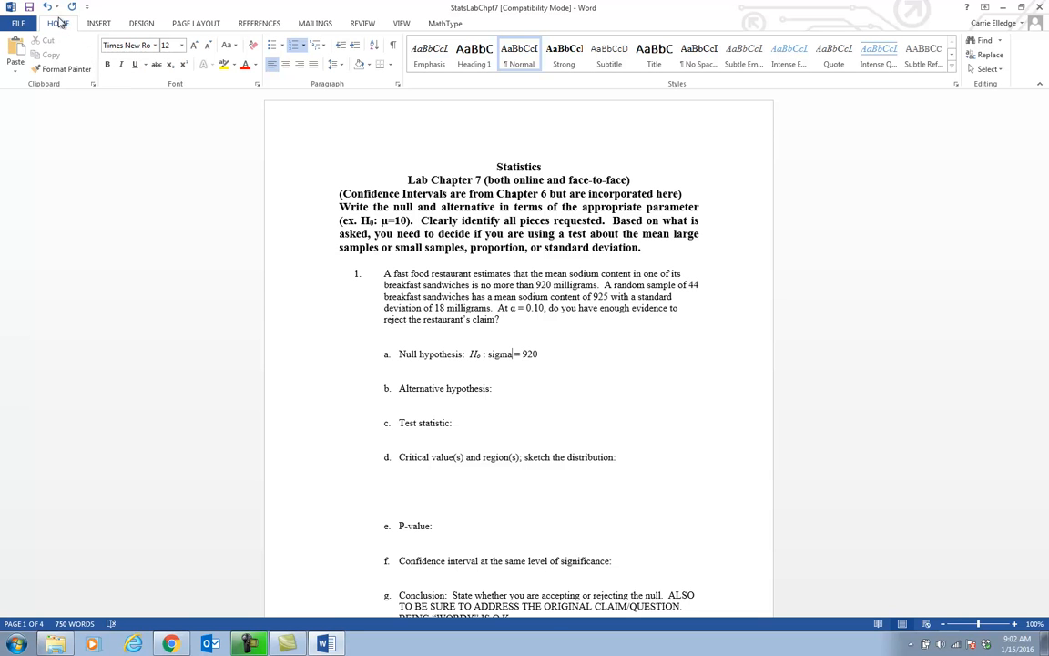
left_click(184, 70)
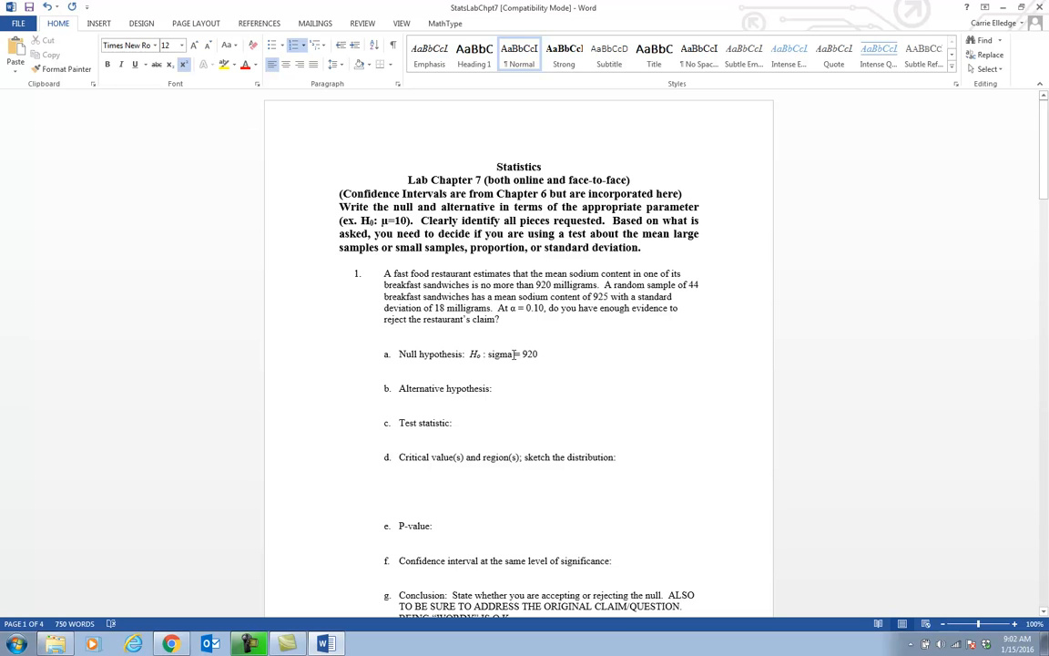
type("2")
Replace the word "sigma" in the null hypothesis with the σ symbol, keeping the superscript 2
double_click(498, 354)
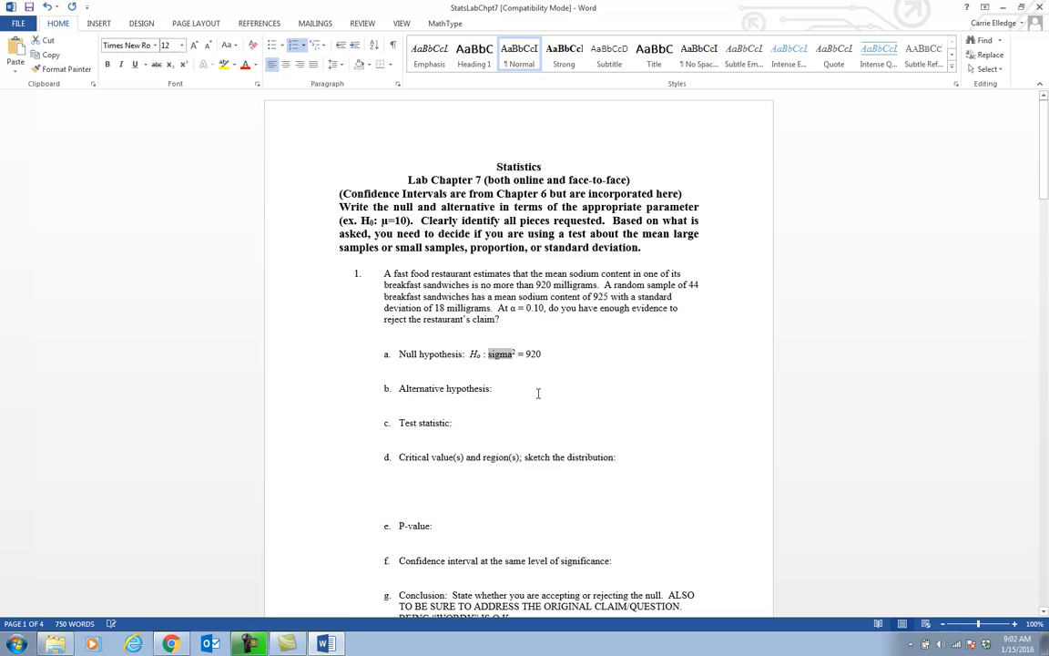
left_click(99, 24)
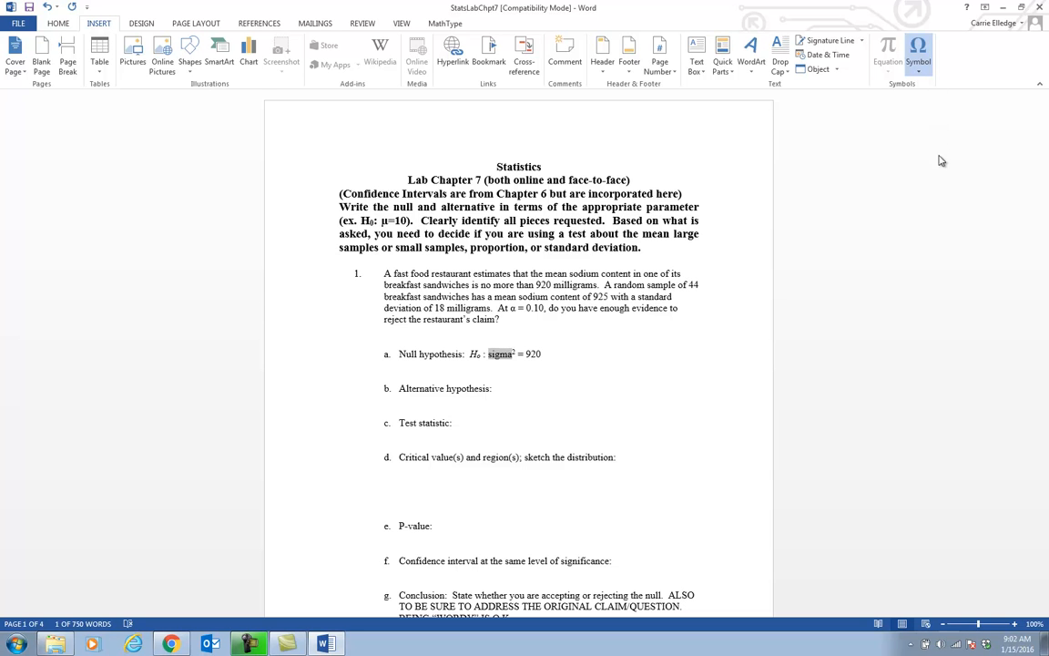
left_click(919, 97)
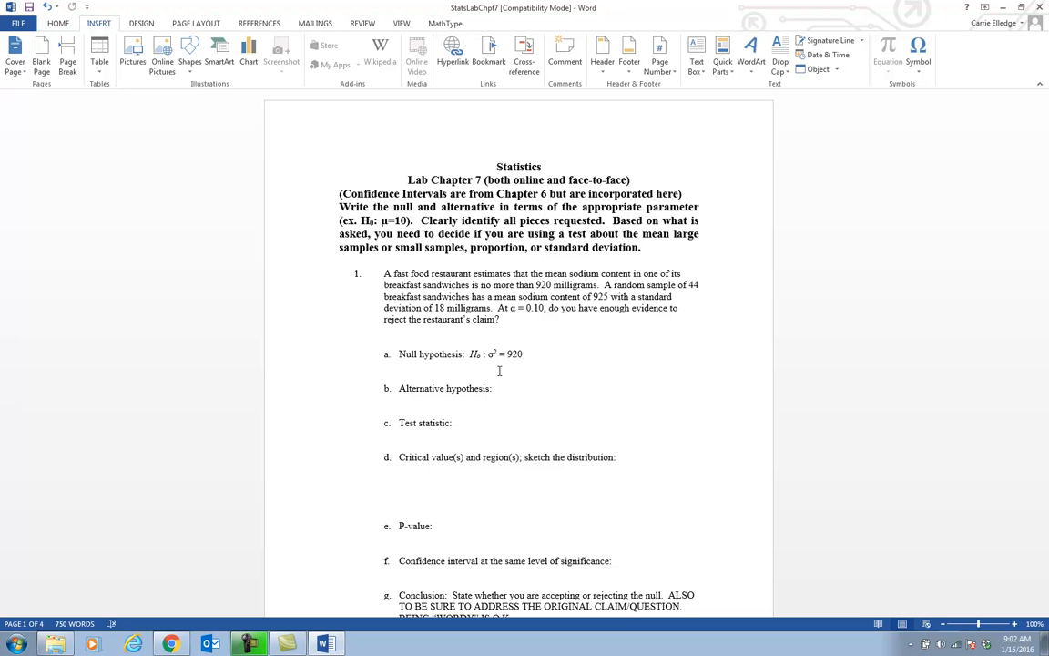
scroll(533, 355, "down", 2)
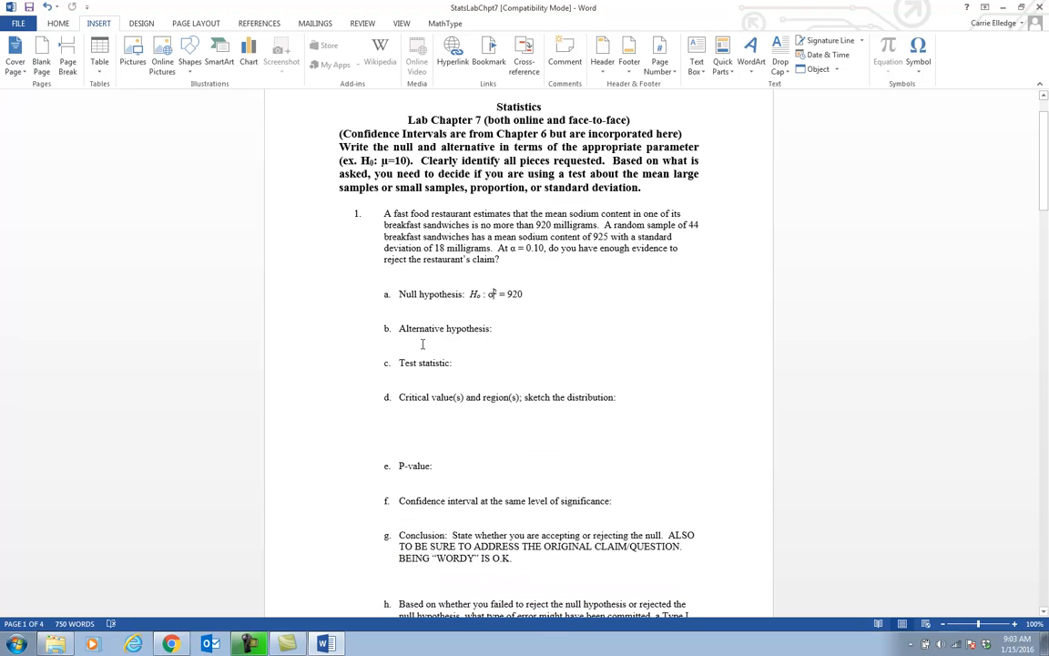